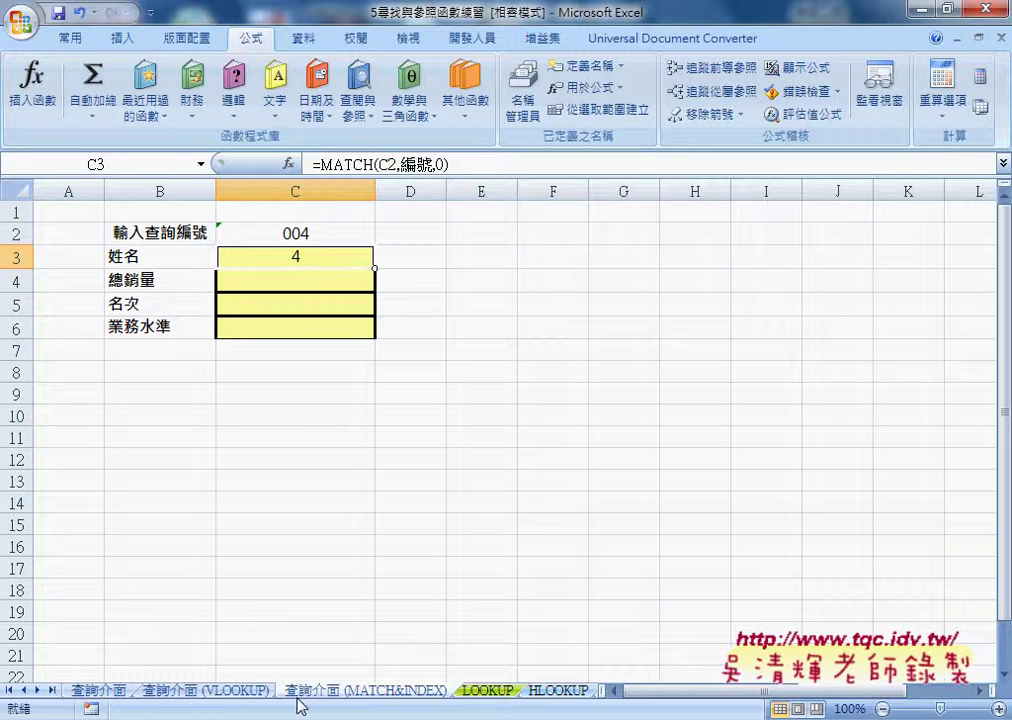
# Check the ID column name 編號 on the LOOKUP sheet, then return to MATCH&INDEX
pyautogui.click(485, 690)
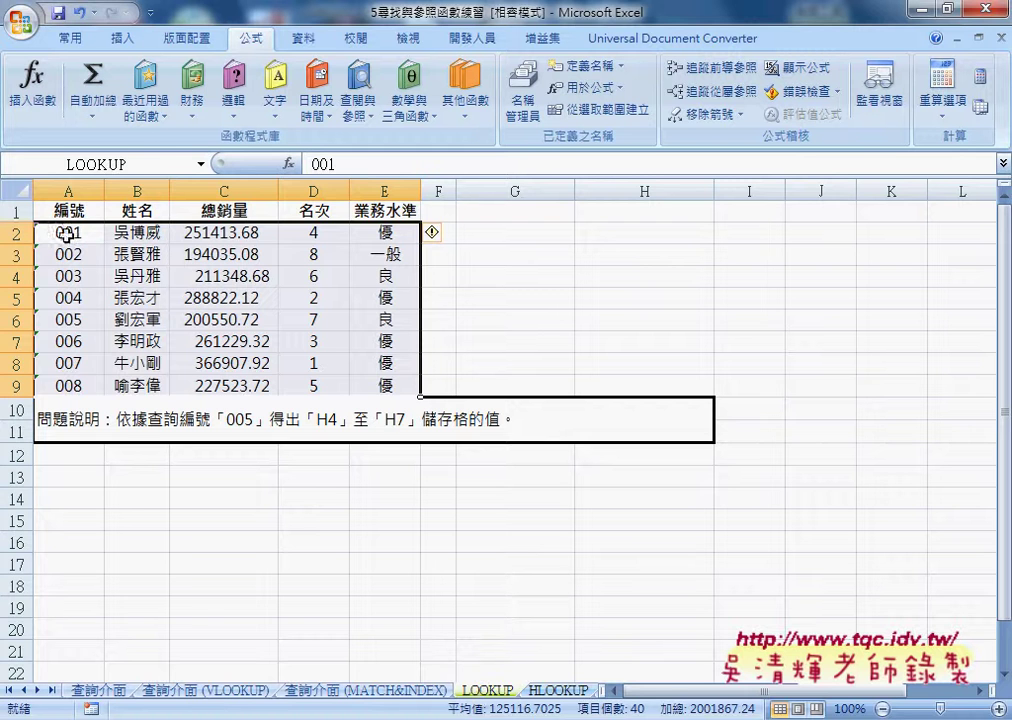
pyautogui.moveTo(66, 233); pyautogui.dragTo(63, 385)
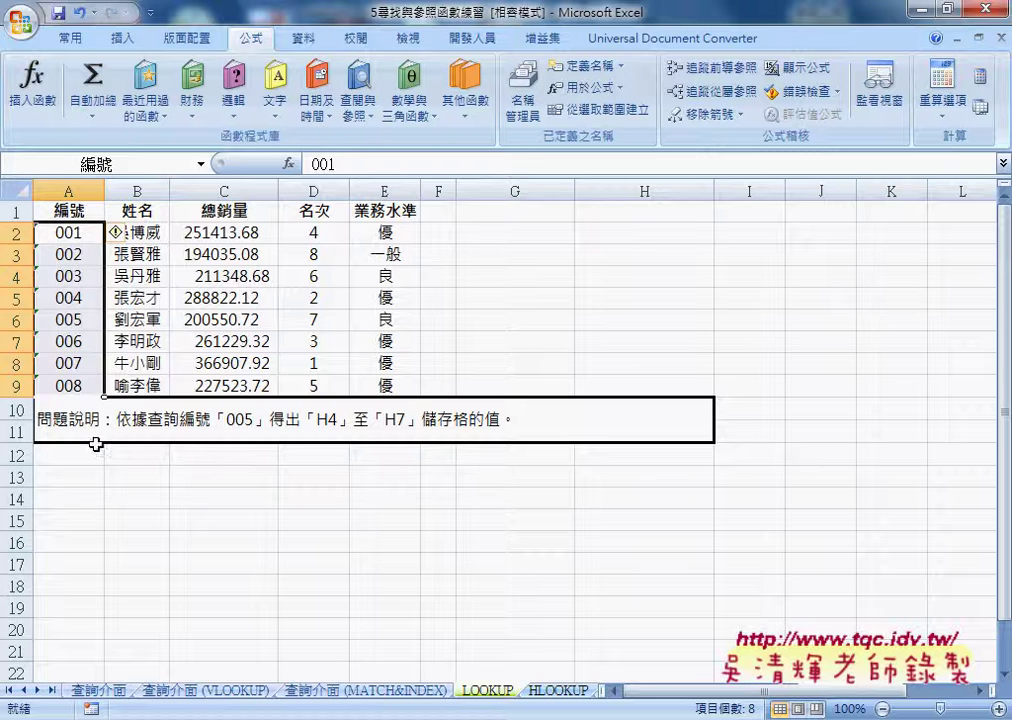
pyautogui.click(377, 692)
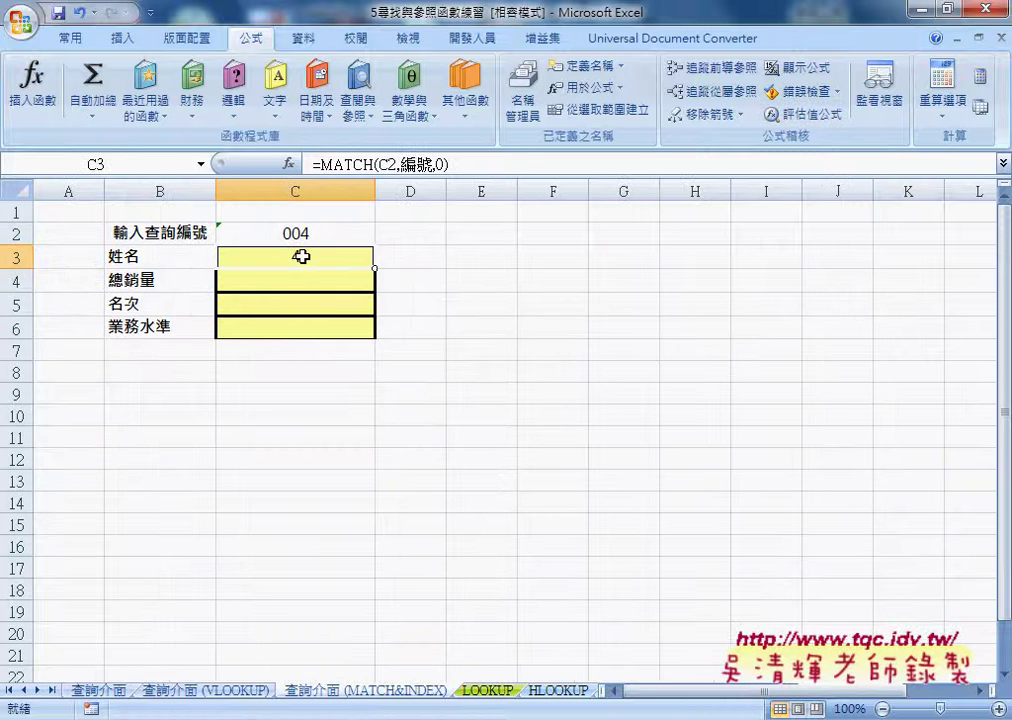
# Cut the existing MATCH formula out of cell C3
pyautogui.moveTo(452, 164); pyautogui.dragTo(357, 164)
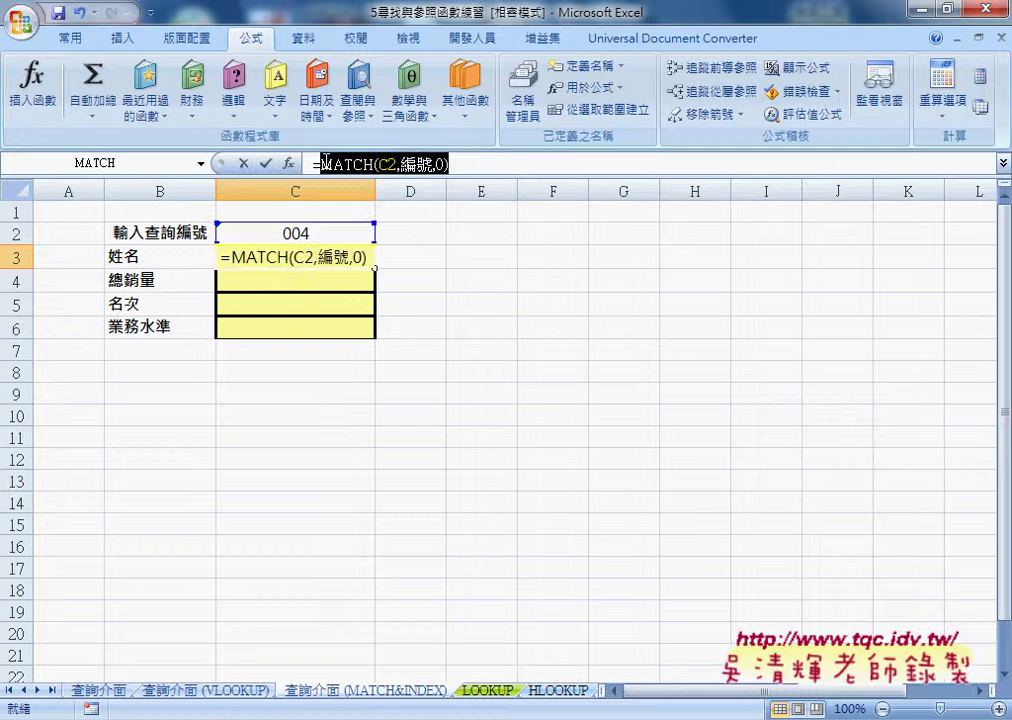
pyautogui.rightClick(357, 164)
pyautogui.click(389, 176)
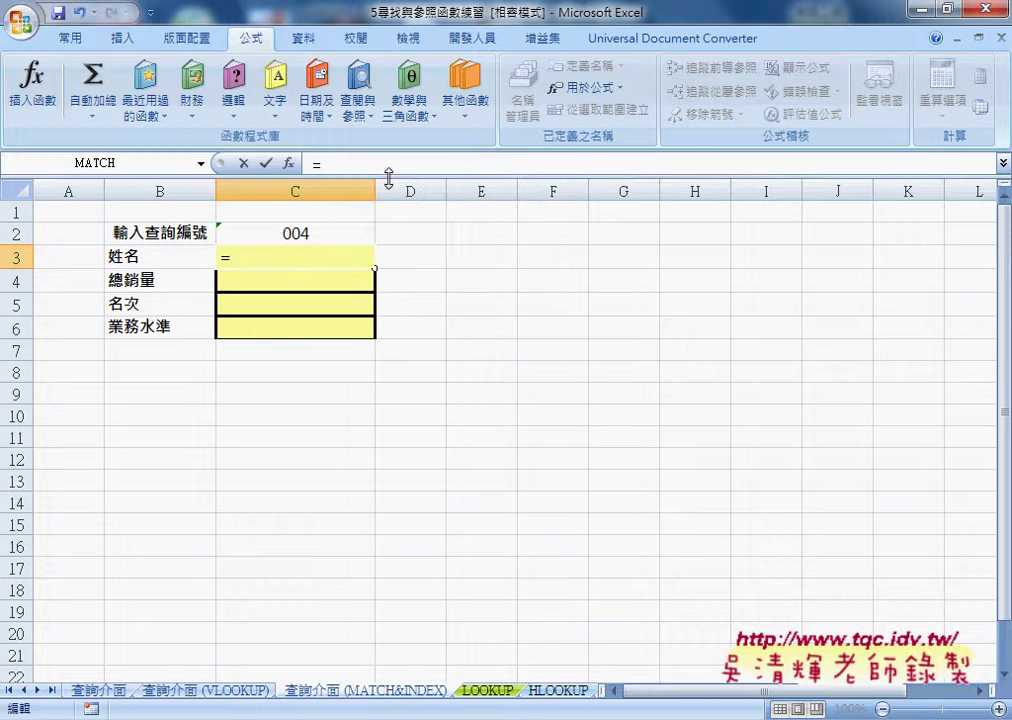
# Insert the INDEX function into C3 using its array argument form
pyautogui.click(288, 163)
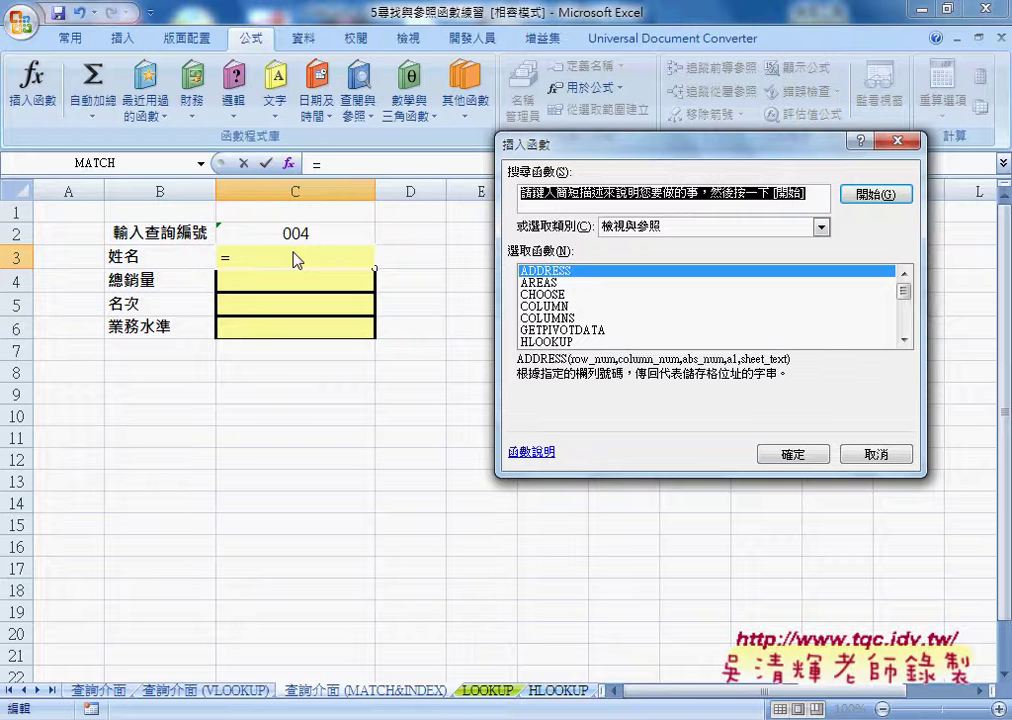
pyautogui.scroll(-1, 907, 307)
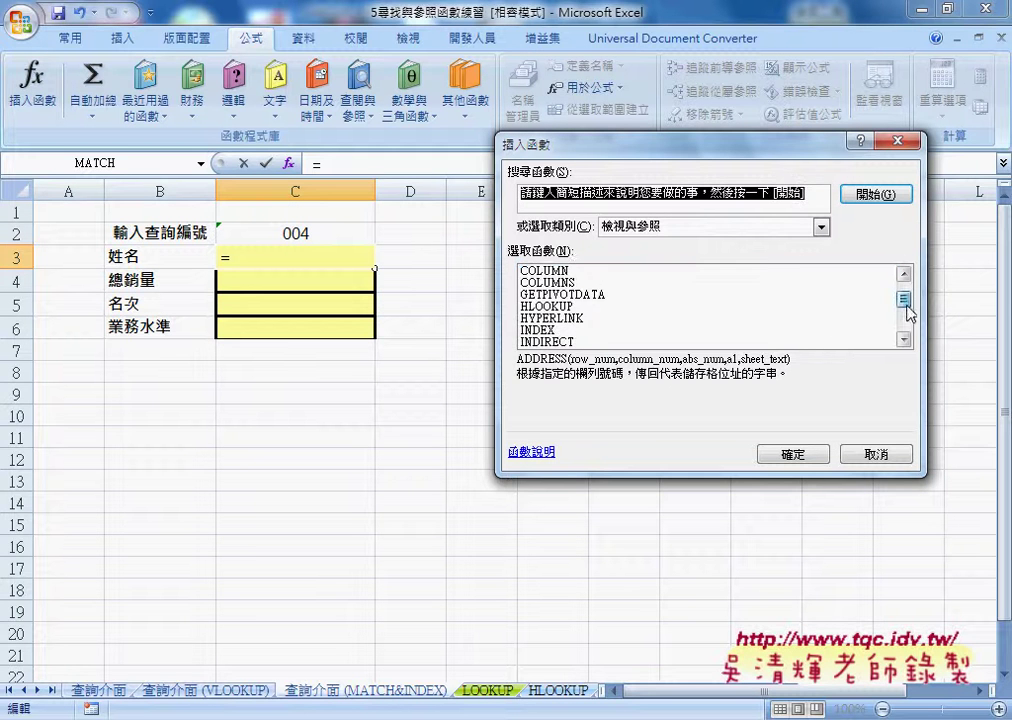
pyautogui.scroll(-1, 909, 313)
pyautogui.click(562, 319)
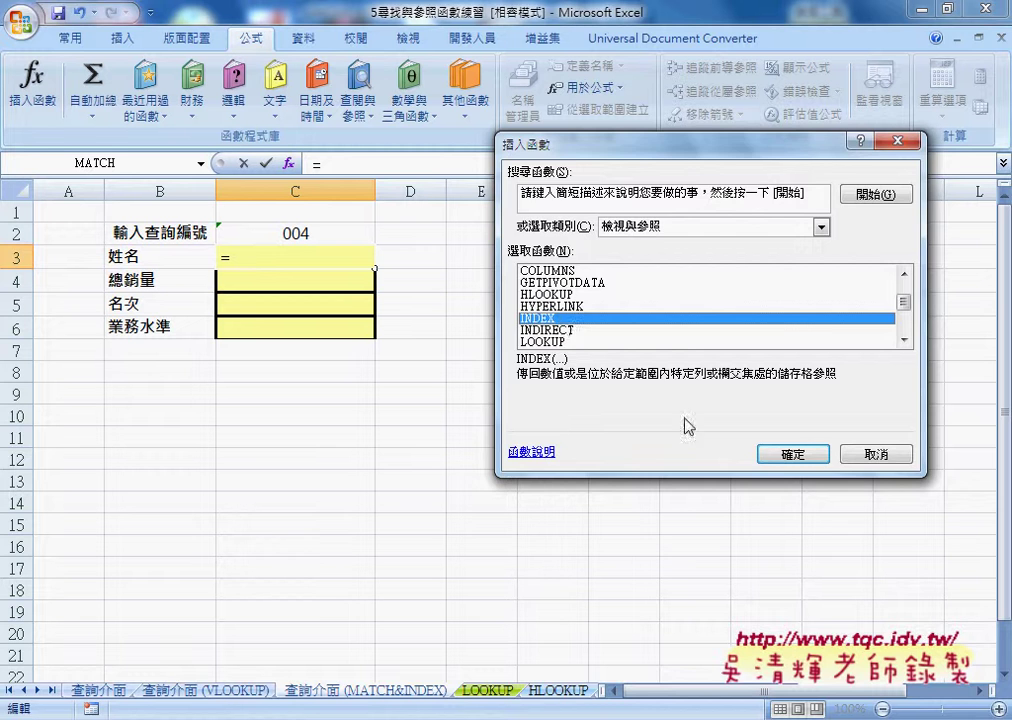
pyautogui.click(790, 454)
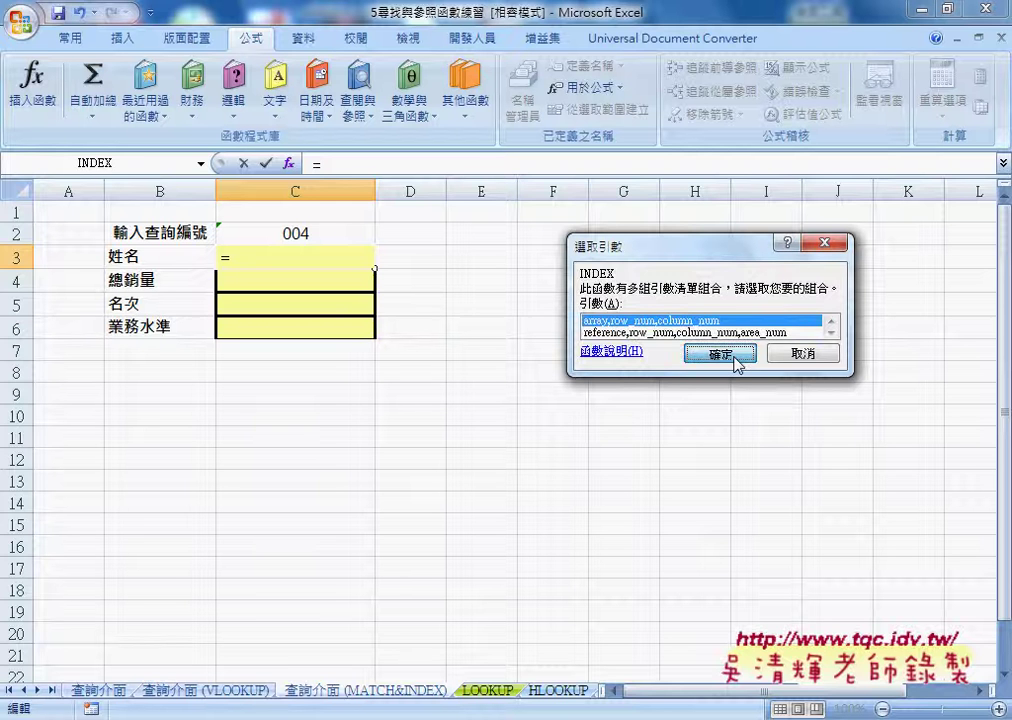
pyautogui.click(740, 356)
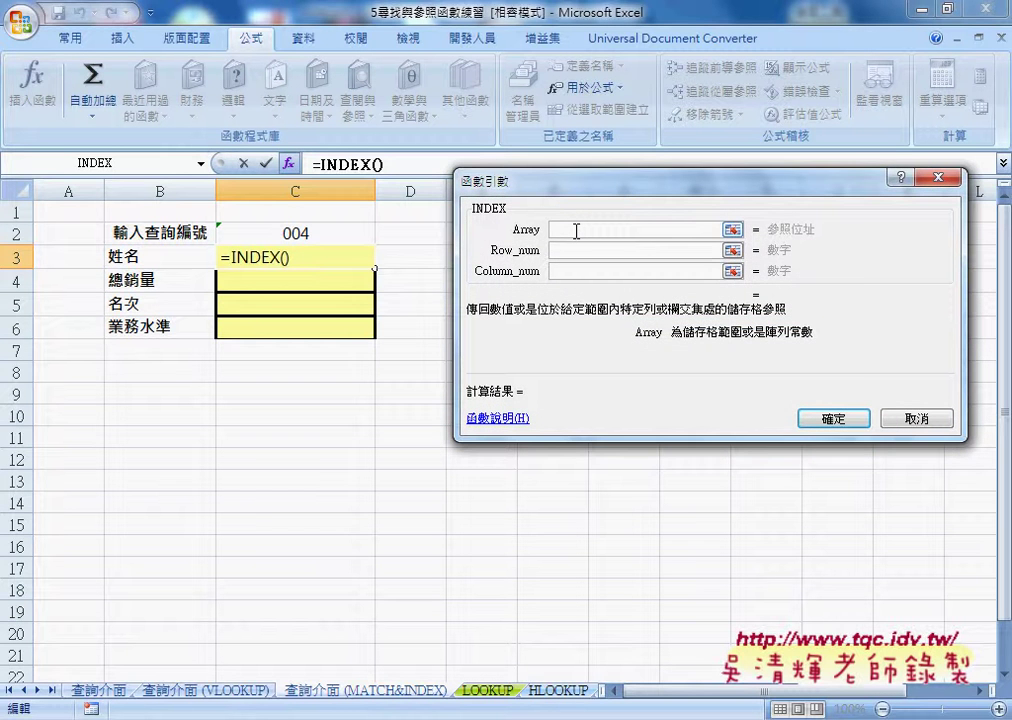
pyautogui.press('F3')
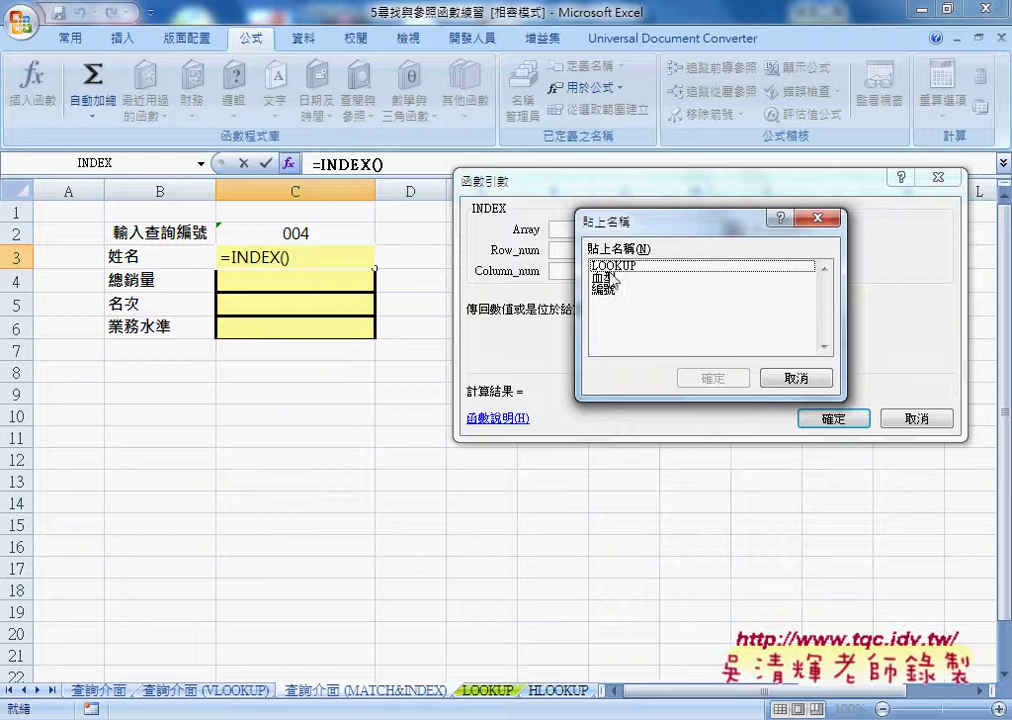
pyautogui.press('Down')
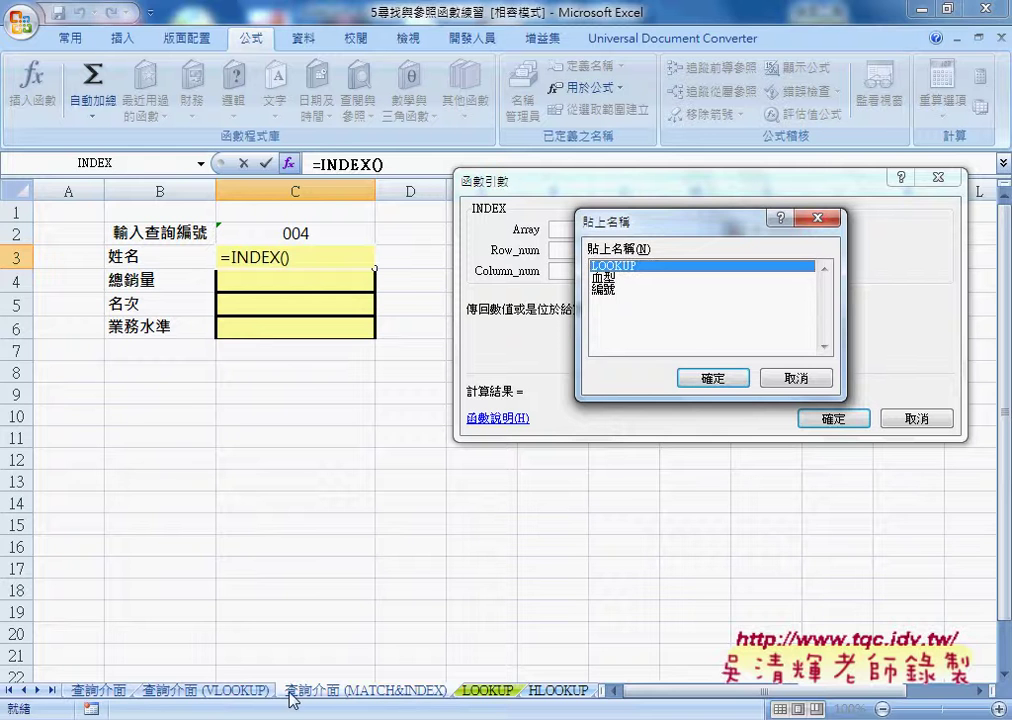
pyautogui.click(713, 378)
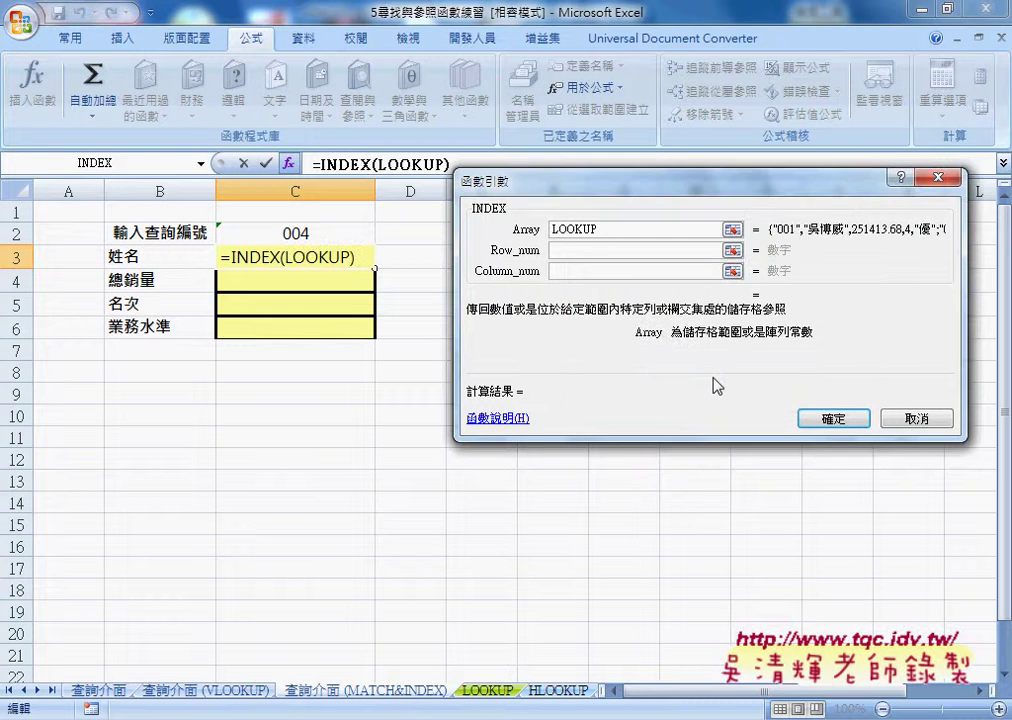
pyautogui.click(563, 251)
pyautogui.rightClick(565, 251)
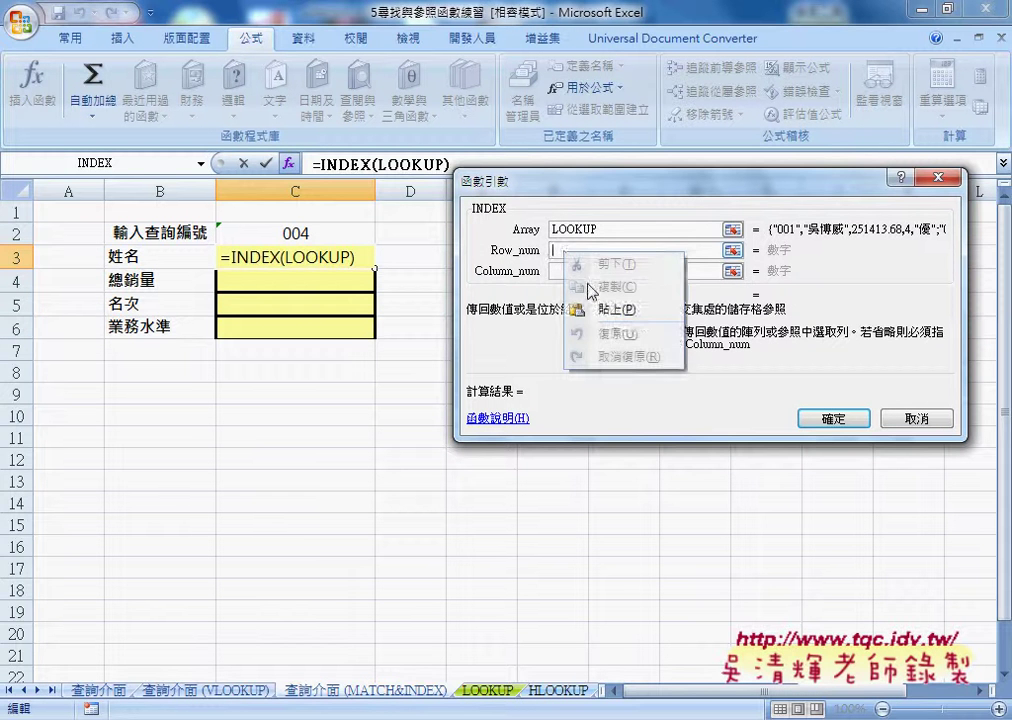
pyautogui.click(607, 309)
pyautogui.moveTo(654, 251); pyautogui.dragTo(541, 249)
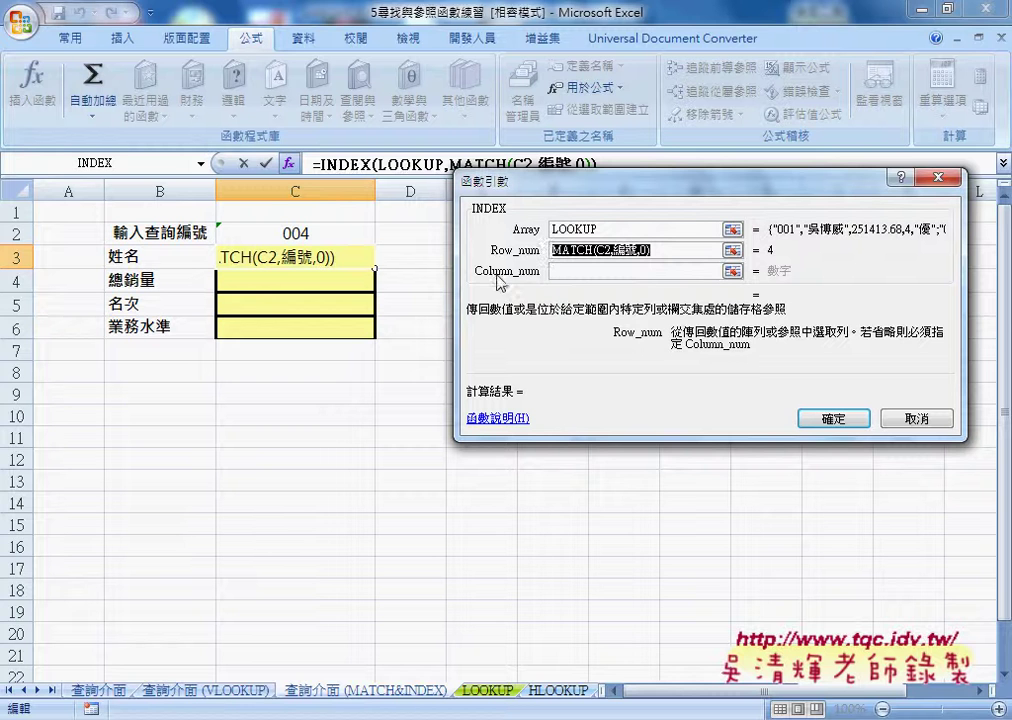
pyautogui.click(564, 271)
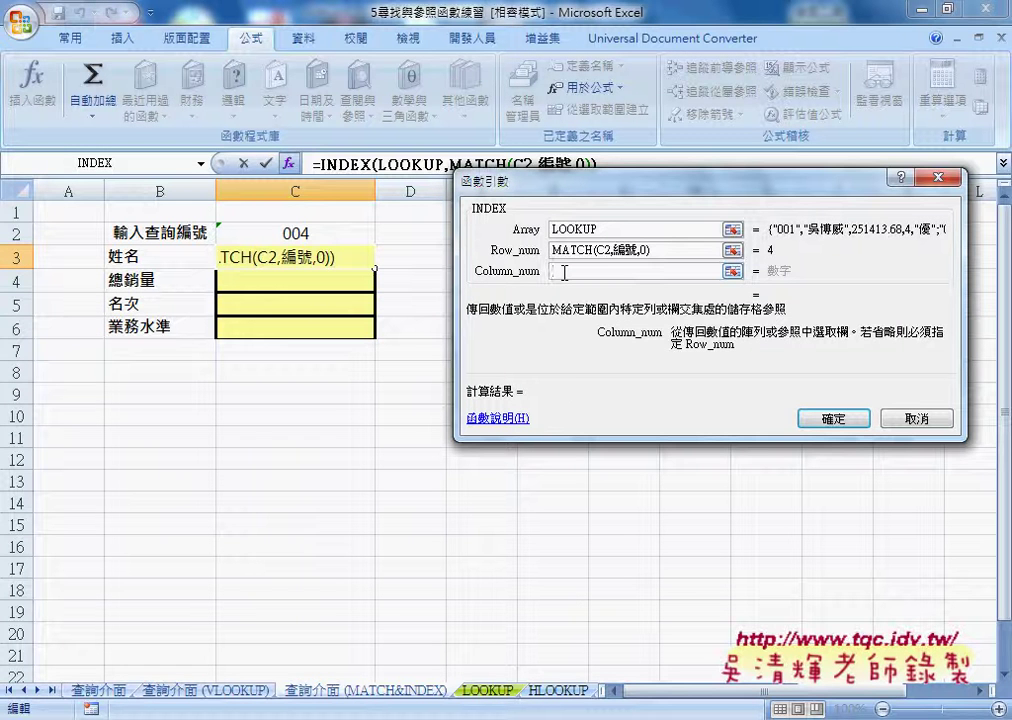
pyautogui.write('2')
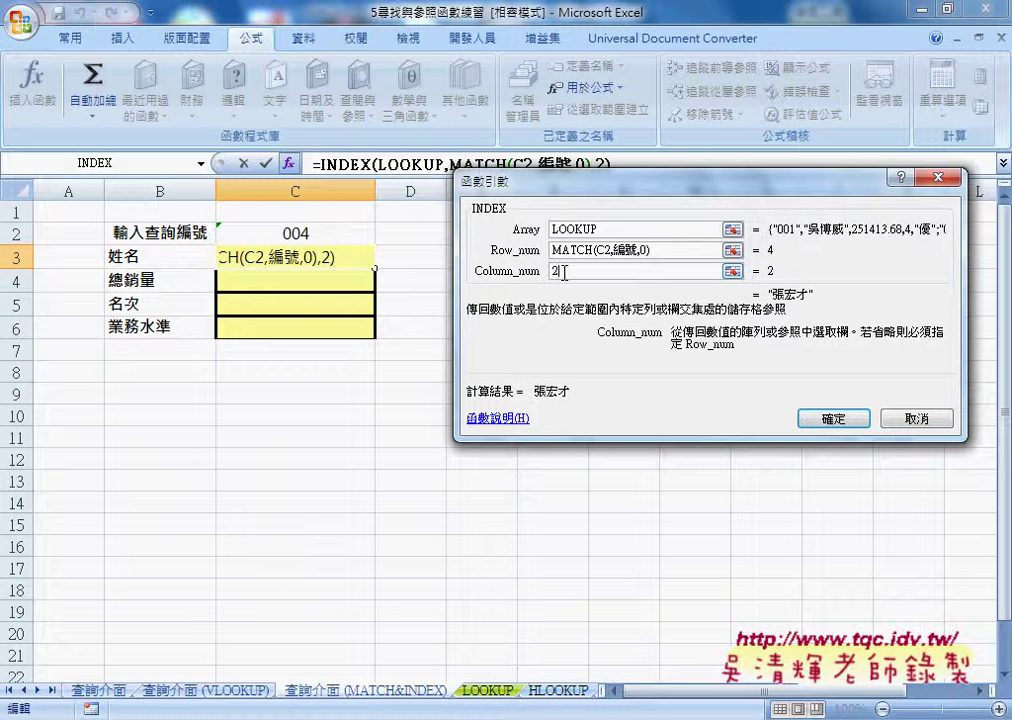
pyautogui.click(834, 420)
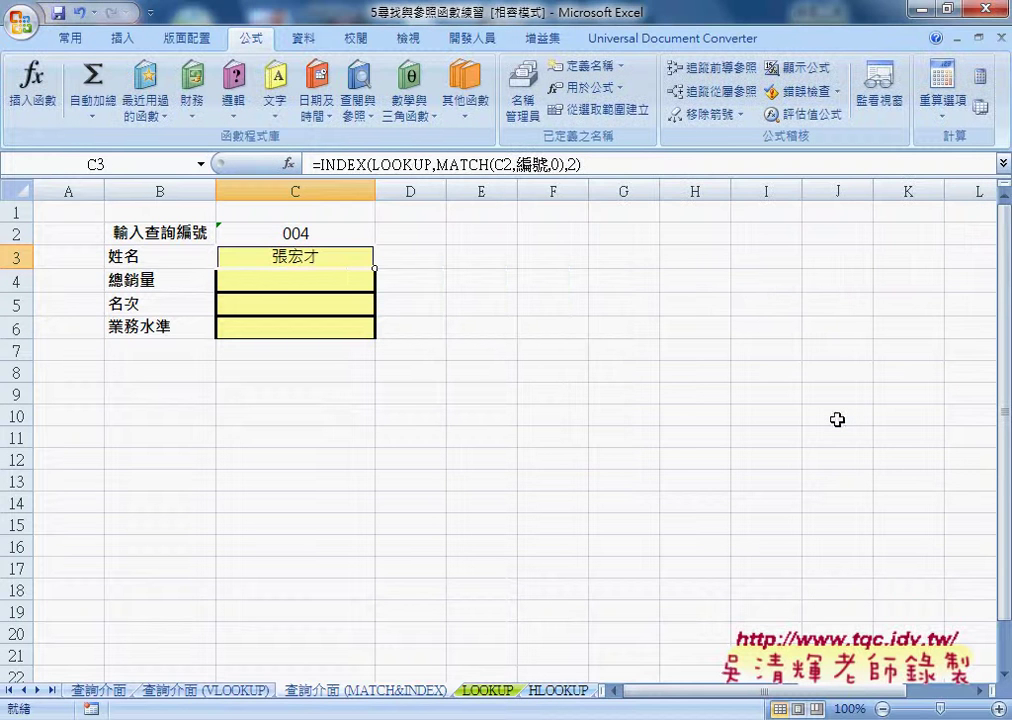
# Copy C3's full formula =INDEX(LOOKUP,MATCH(C2,編號,0),2) without changing it
pyautogui.click(617, 165)
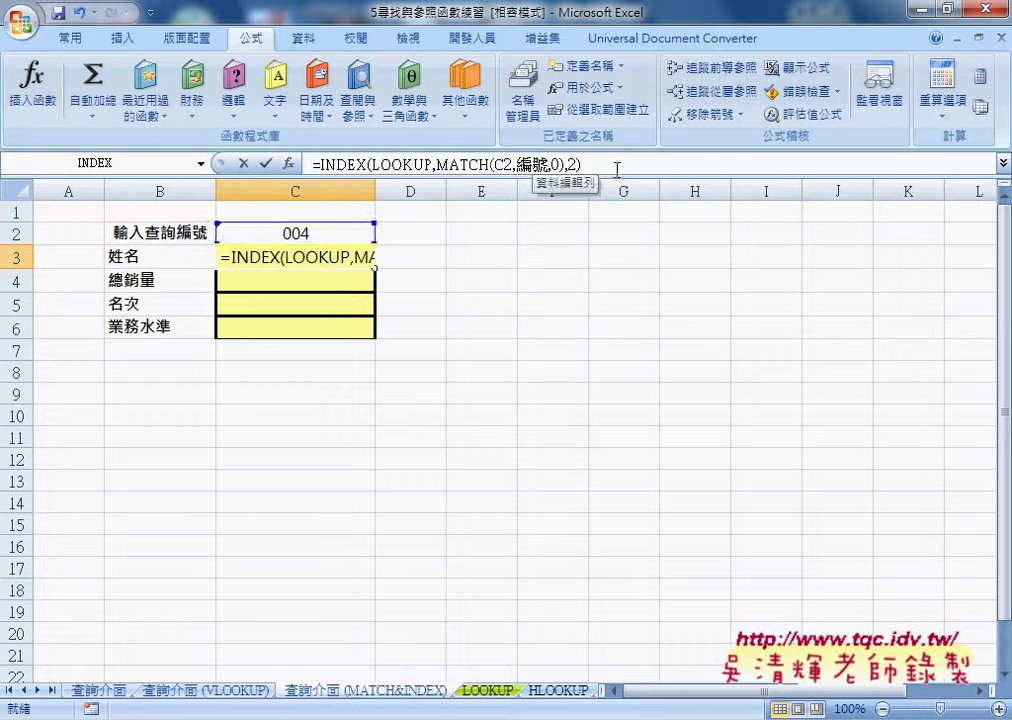
pyautogui.moveTo(617, 165); pyautogui.dragTo(312, 164)
pyautogui.rightClick(516, 172)
pyautogui.click(550, 203)
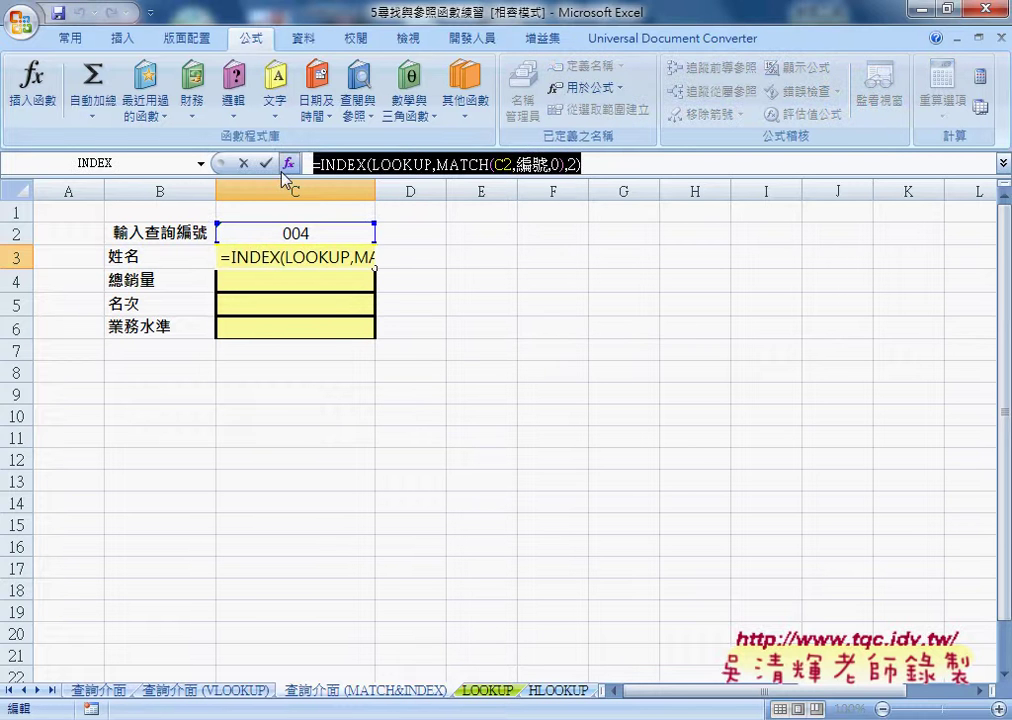
pyautogui.click(244, 163)
# Paste the copied INDEX formula into C4 and review its arguments without changes
pyautogui.click(318, 279)
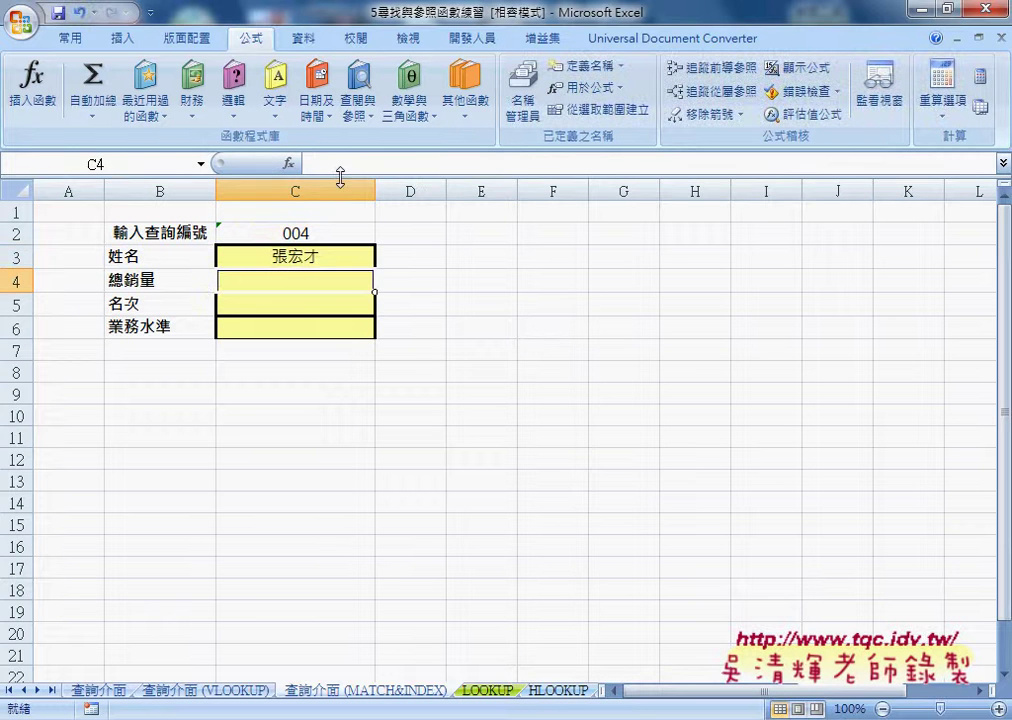
pyautogui.click(487, 690)
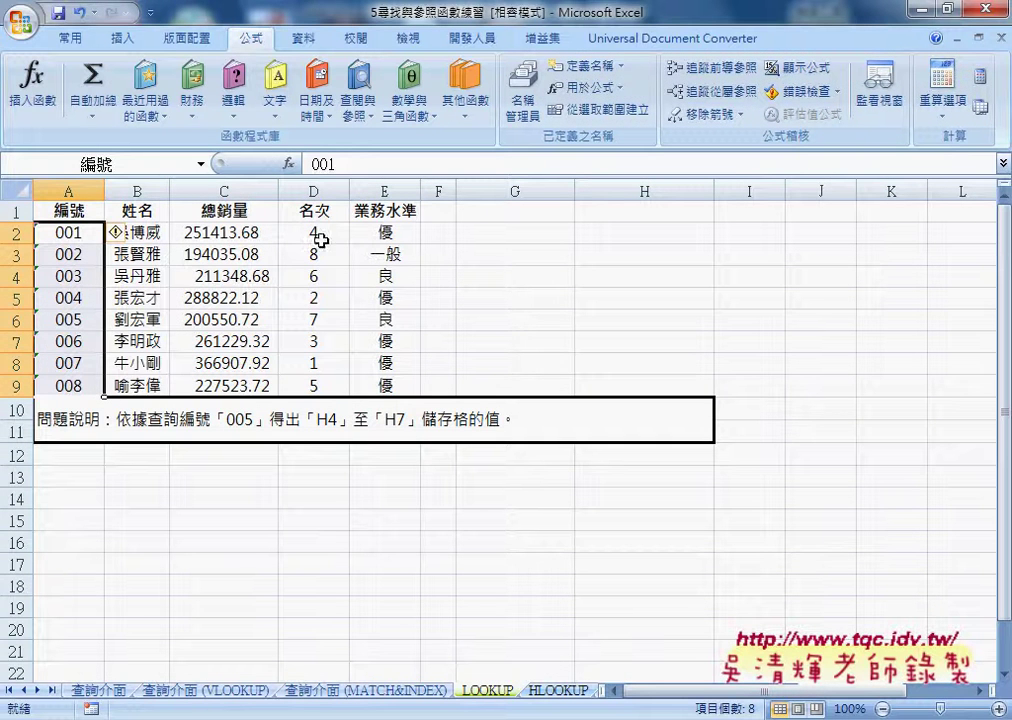
pyautogui.click(330, 690)
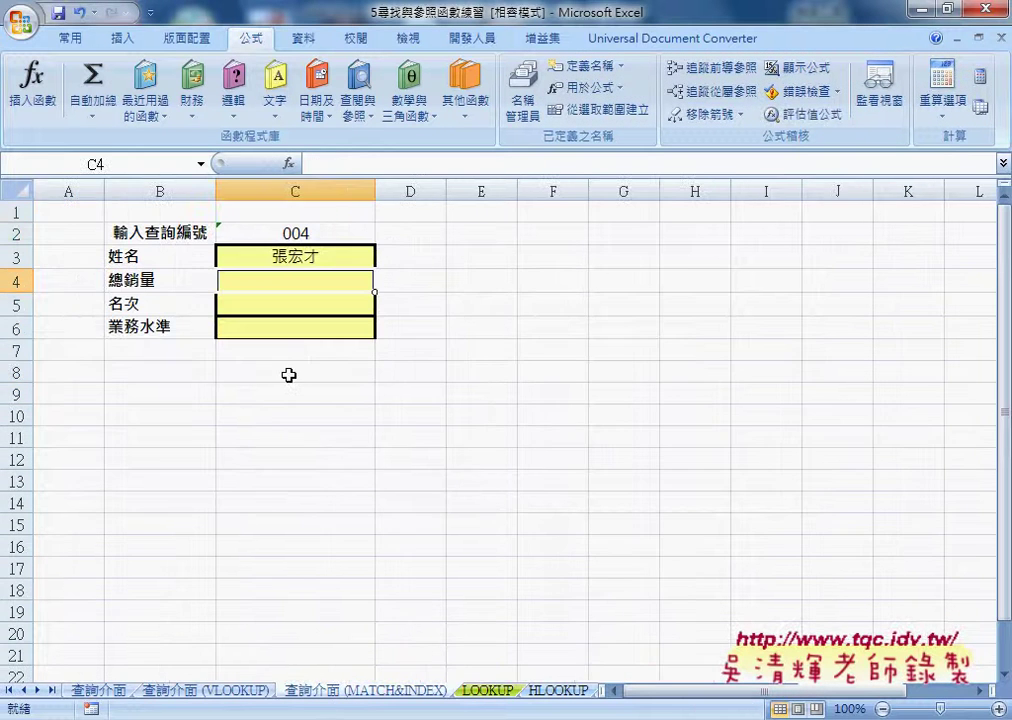
pyautogui.click(353, 163)
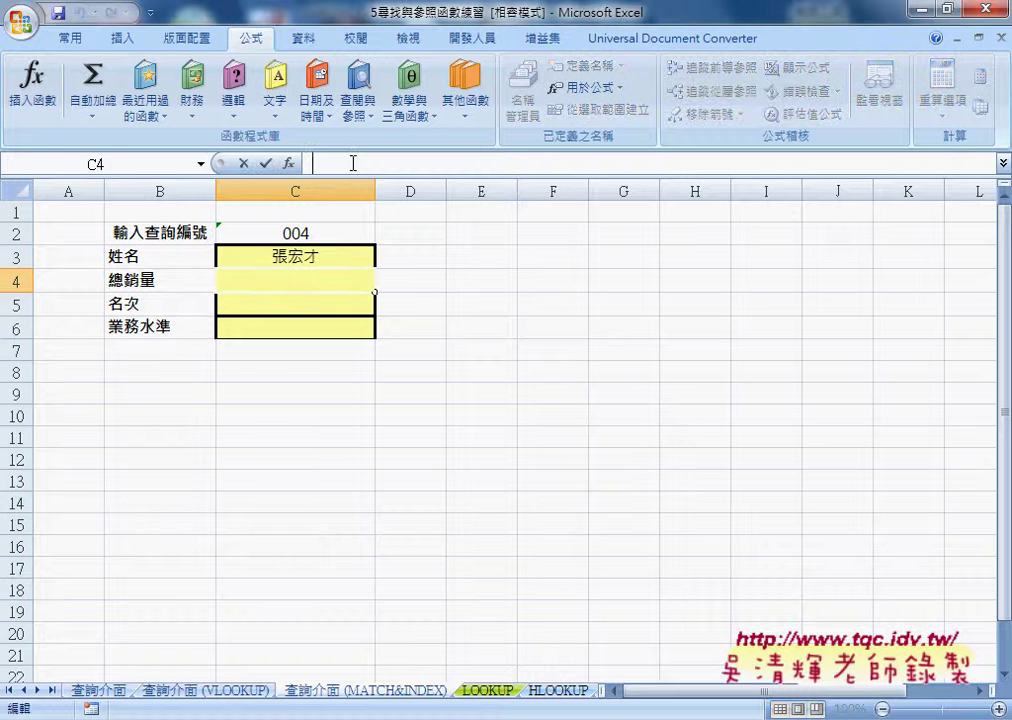
pyautogui.rightClick(353, 163)
pyautogui.click(393, 224)
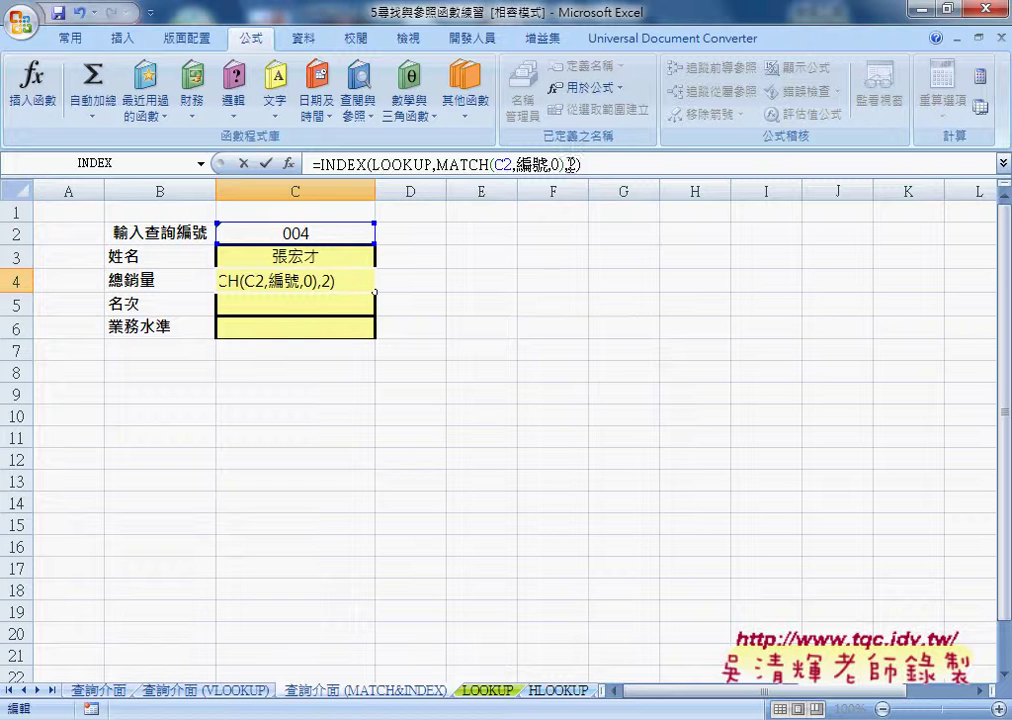
pyautogui.doubleClick(569, 164)
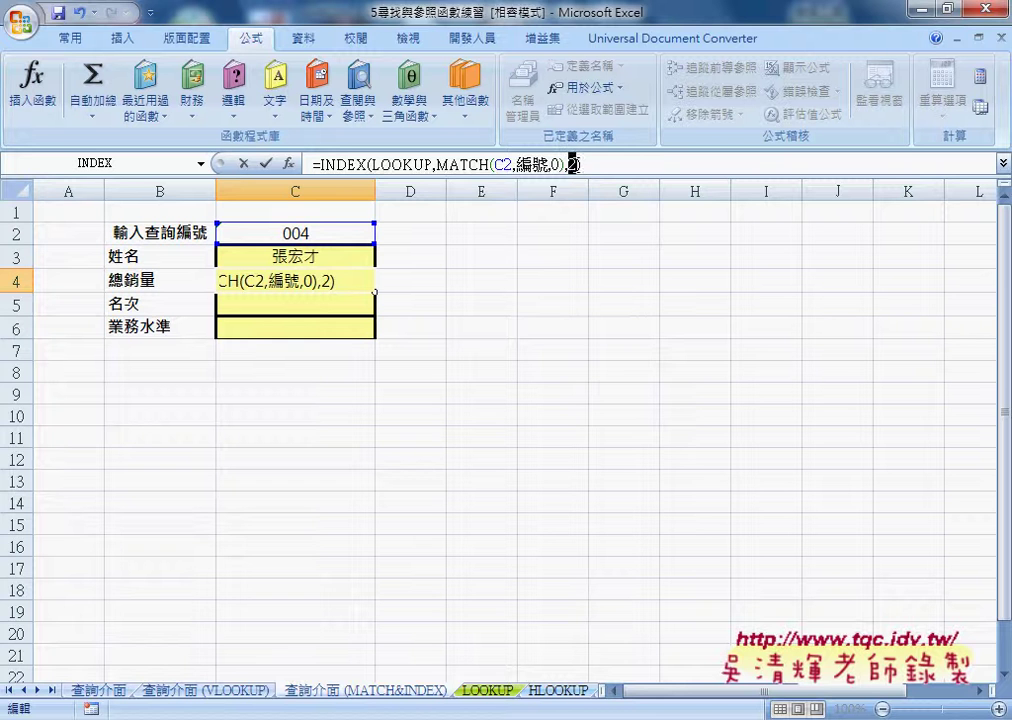
pyautogui.click(289, 163)
pyautogui.click(705, 355)
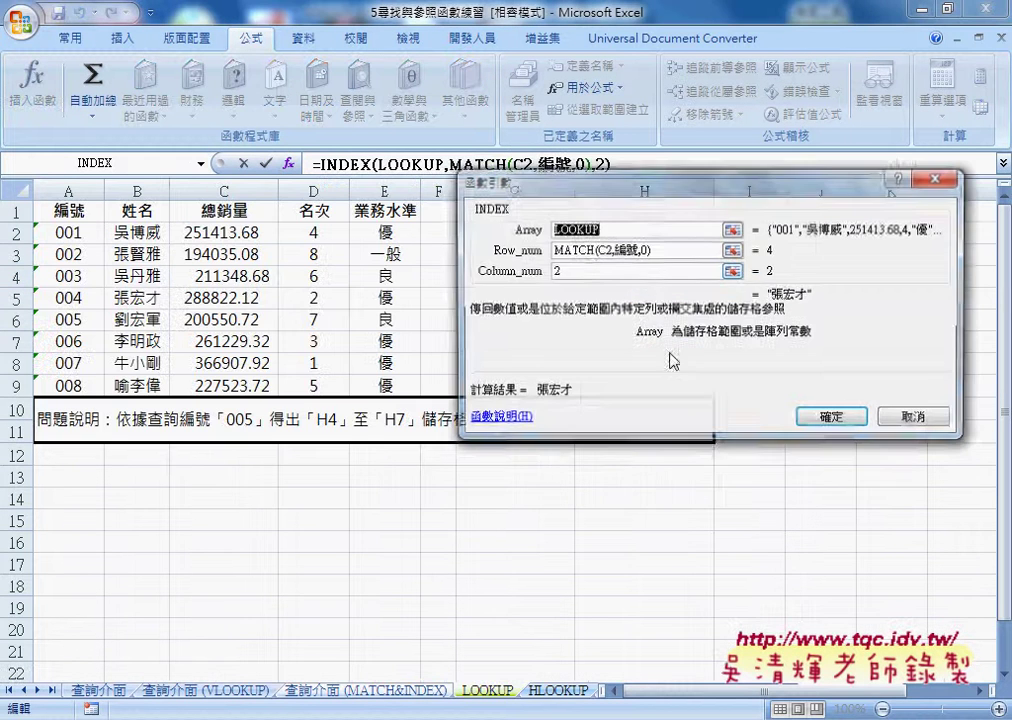
pyautogui.click(914, 419)
# Finish C4's formula with column number 3, showing total sales 288822.12
pyautogui.rightClick(573, 165)
pyautogui.click(583, 226)
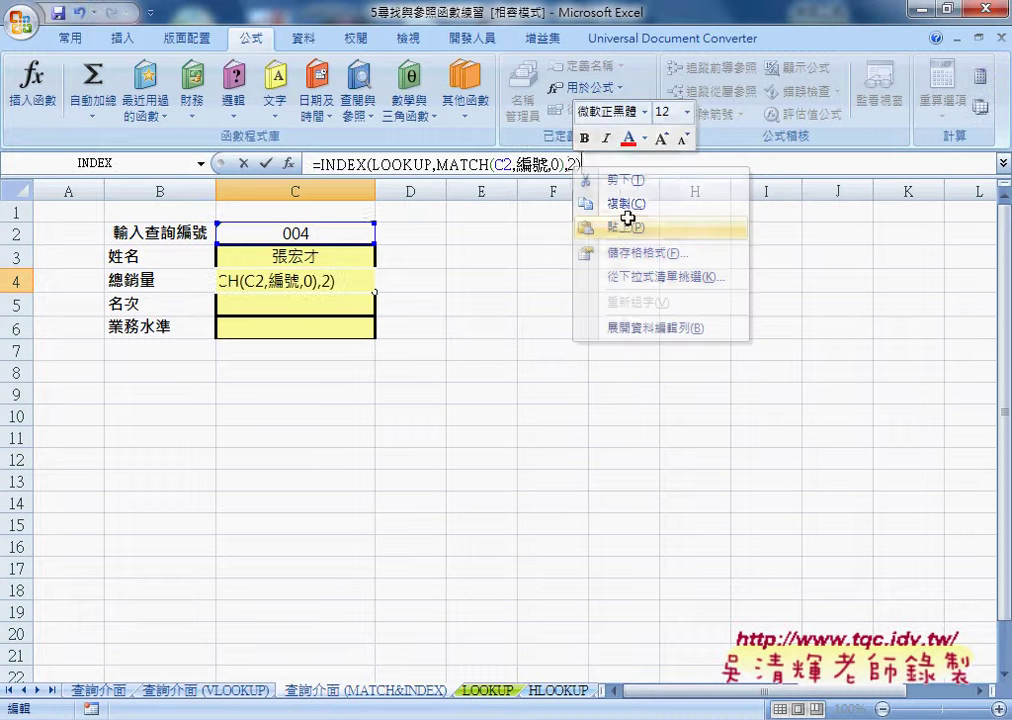
pyautogui.click(573, 165)
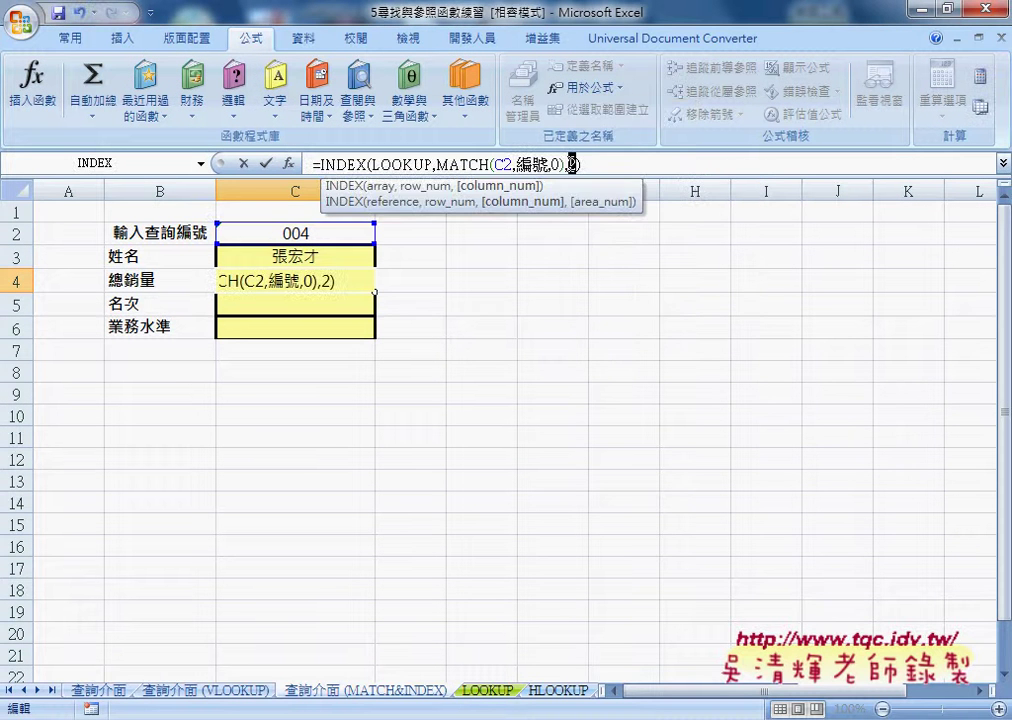
pyautogui.write('3')
pyautogui.click(266, 163)
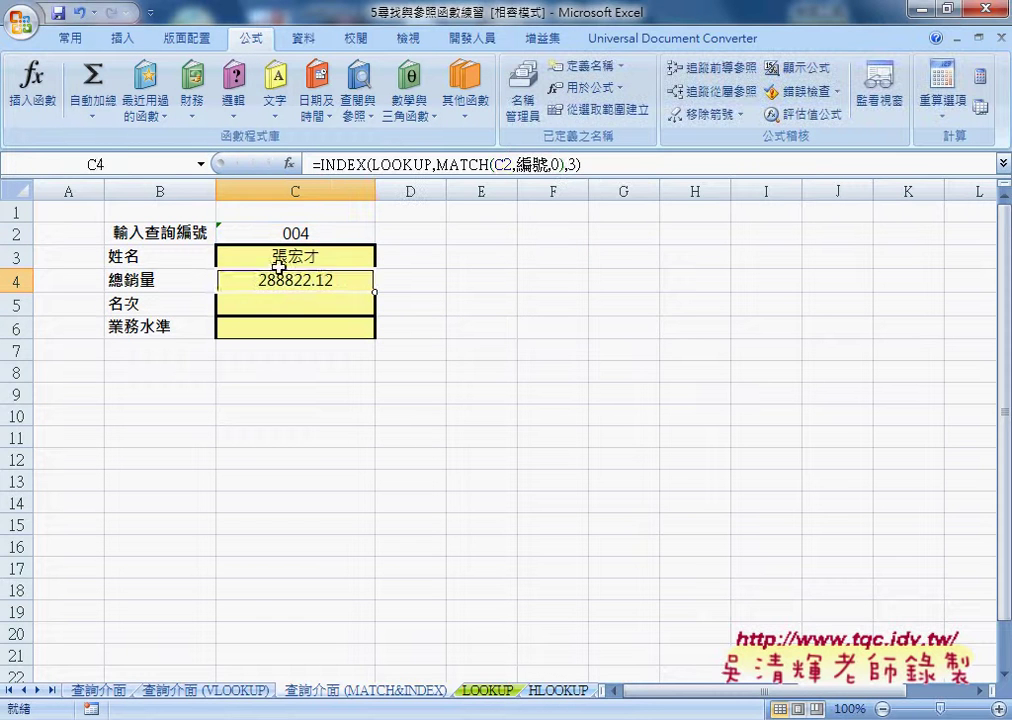
pyautogui.click(297, 308)
# Enter the INDEX formula in C5 with column number 4, showing rank 2
pyautogui.click(373, 163)
pyautogui.rightClick(372, 163)
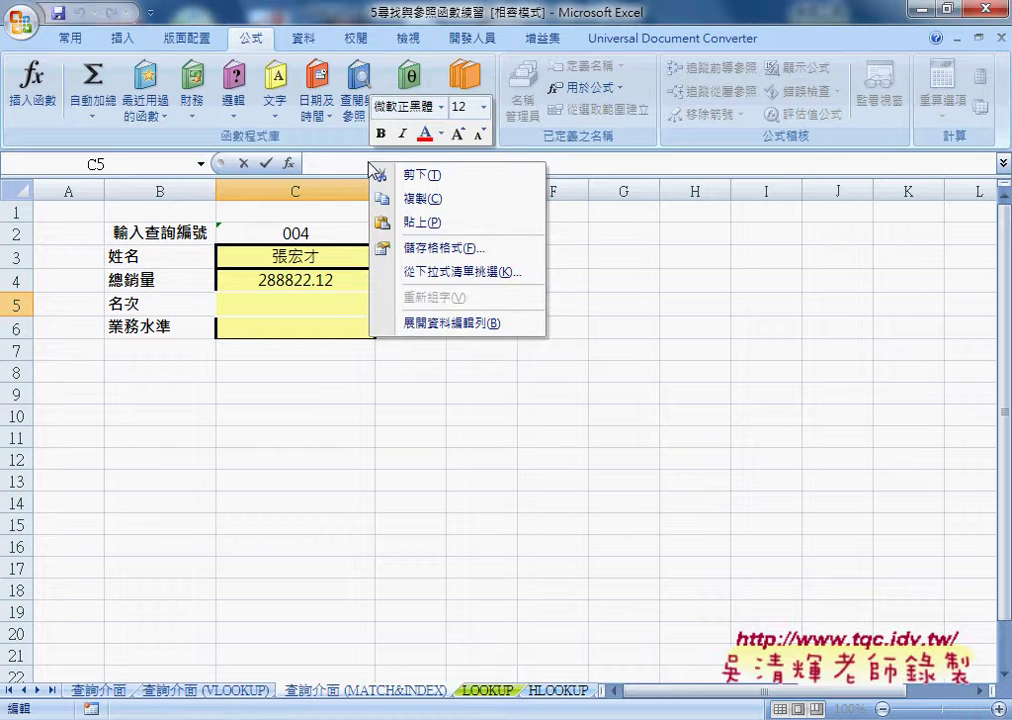
pyautogui.click(405, 226)
pyautogui.doubleClick(573, 163)
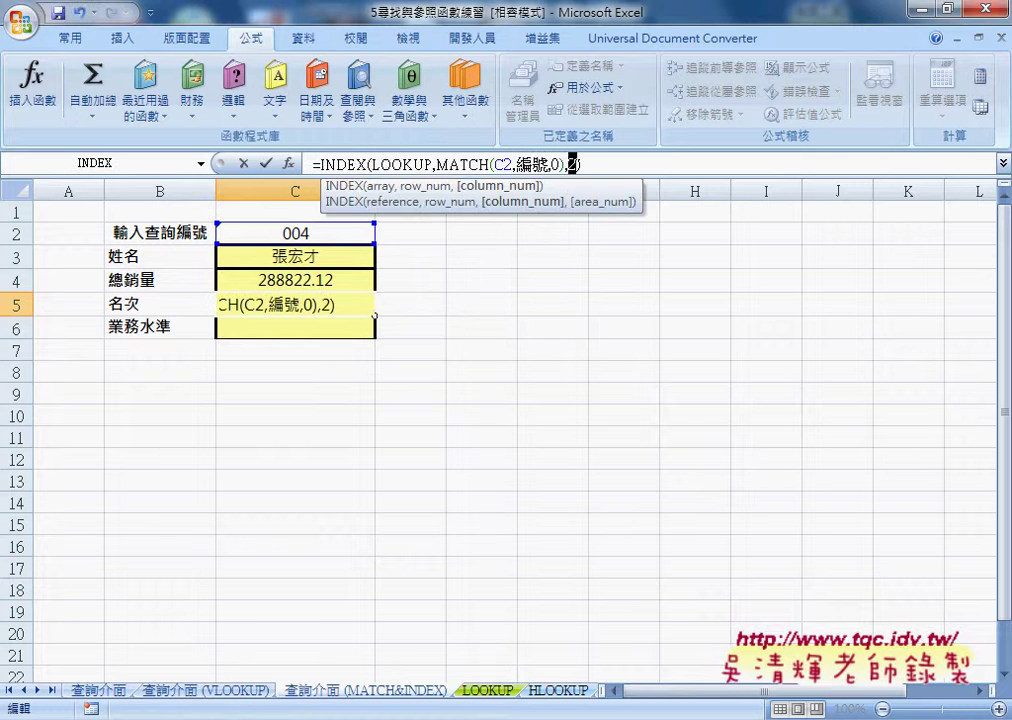
pyautogui.write('4')
pyautogui.click(265, 163)
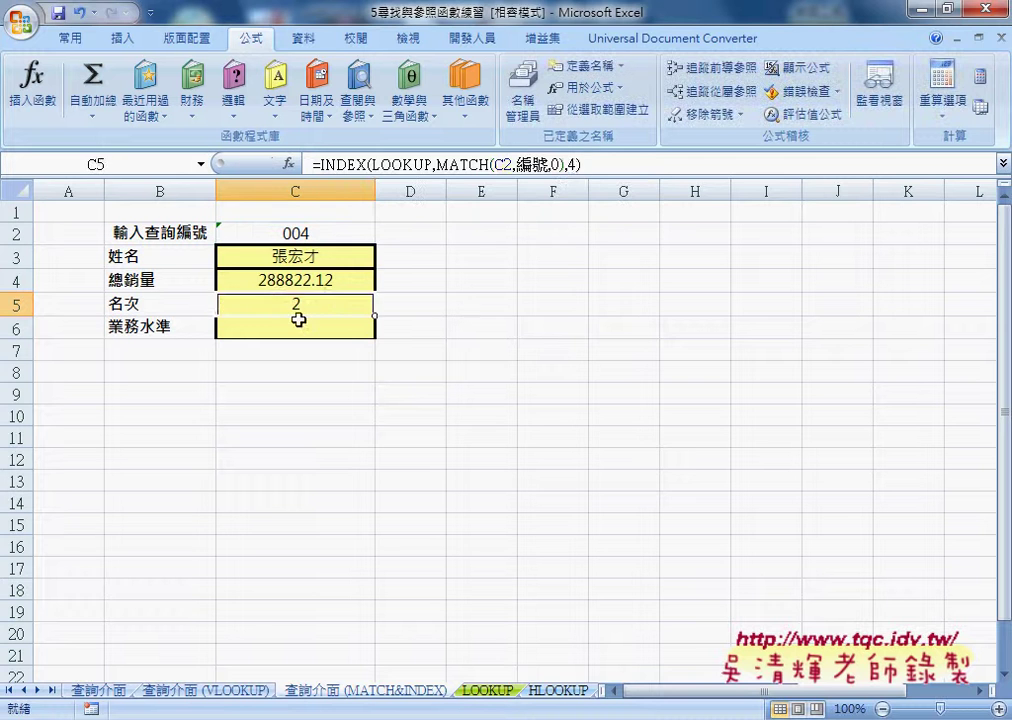
pyautogui.click(300, 322)
# Enter the INDEX formula in C6 with column number 5, showing level 優
pyautogui.click(298, 163)
pyautogui.rightClick(352, 163)
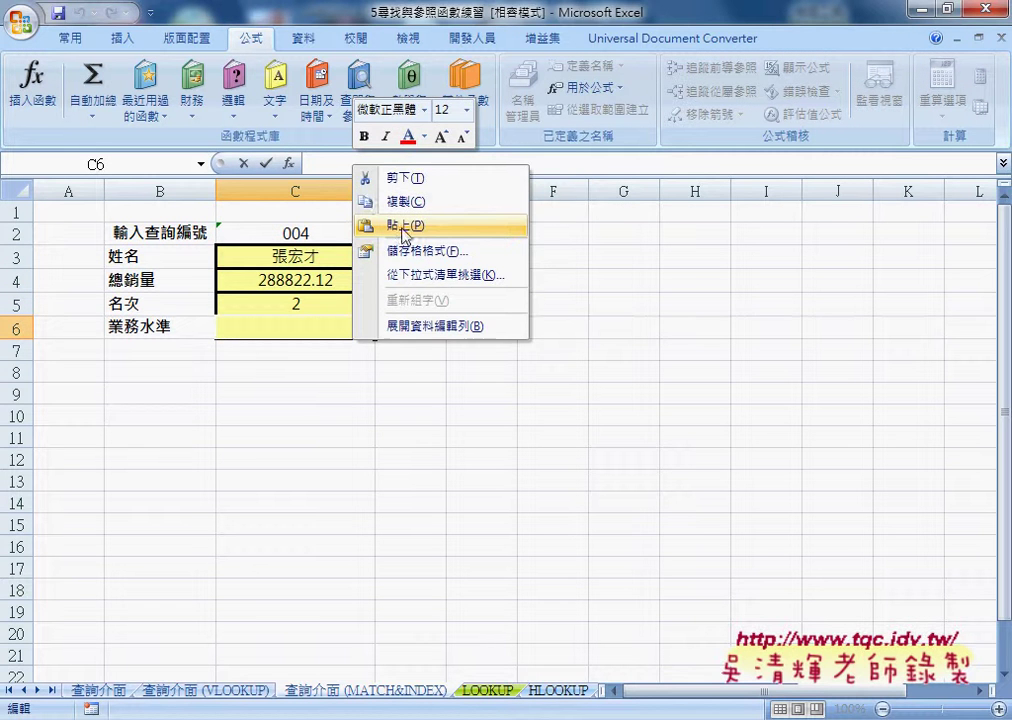
pyautogui.click(405, 226)
pyautogui.doubleClick(575, 163)
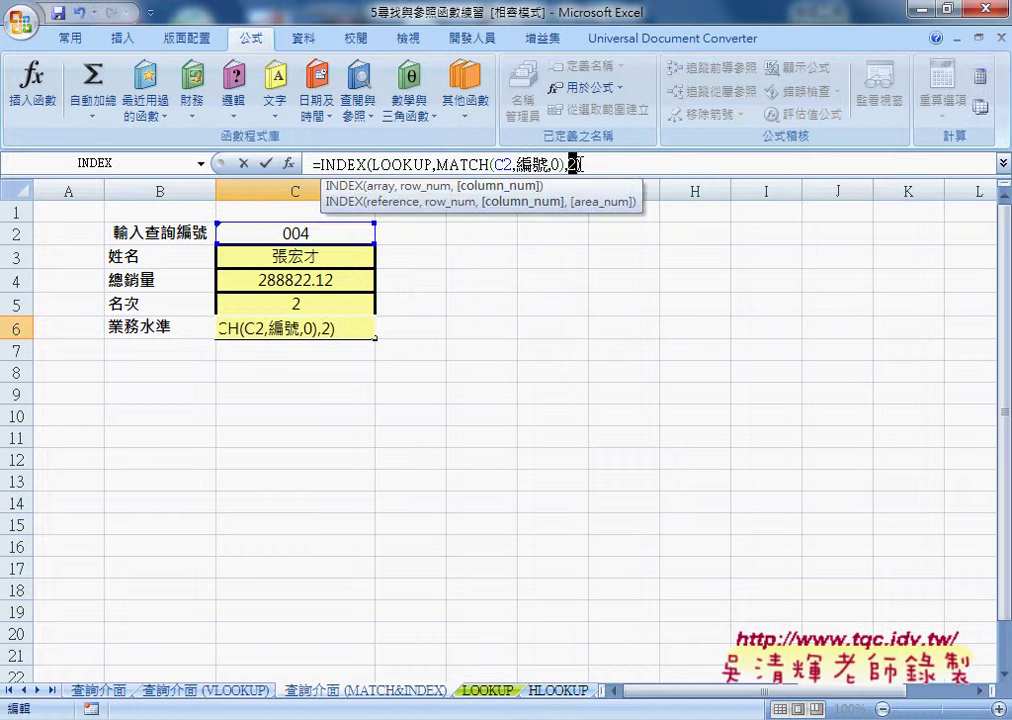
pyautogui.write('5')
pyautogui.press('Return')
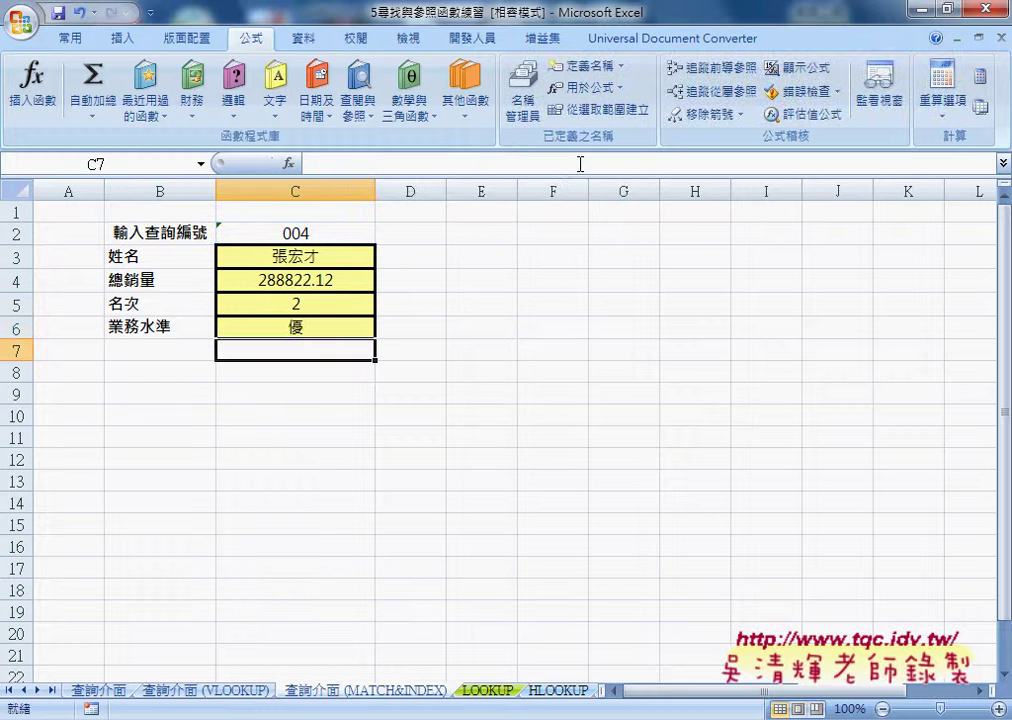
pyautogui.click(334, 261)
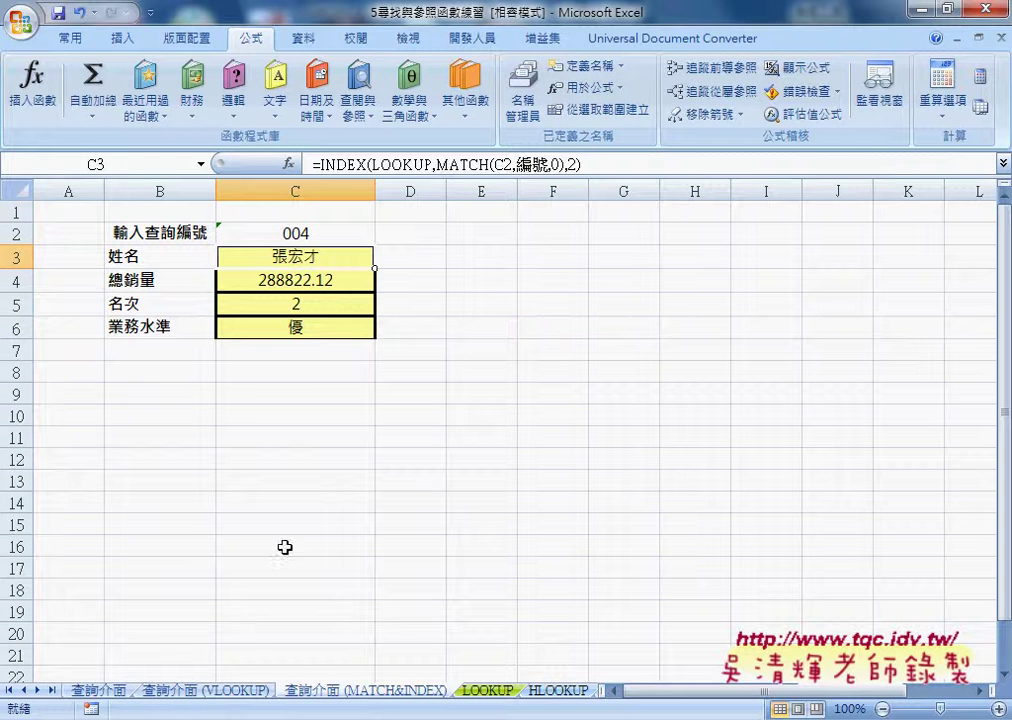
# Compare with the VLOOKUP sheet, then review C3's INDEX arguments: LOOKUP, MATCH(C2,編號,0), 2
pyautogui.click(230, 692)
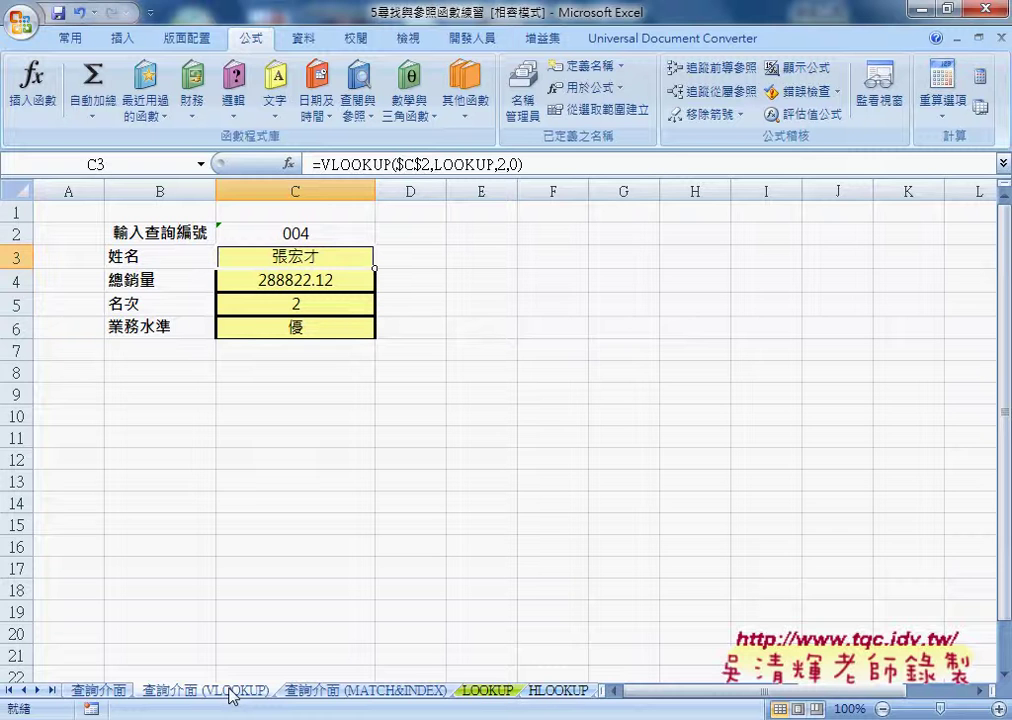
pyautogui.click(344, 692)
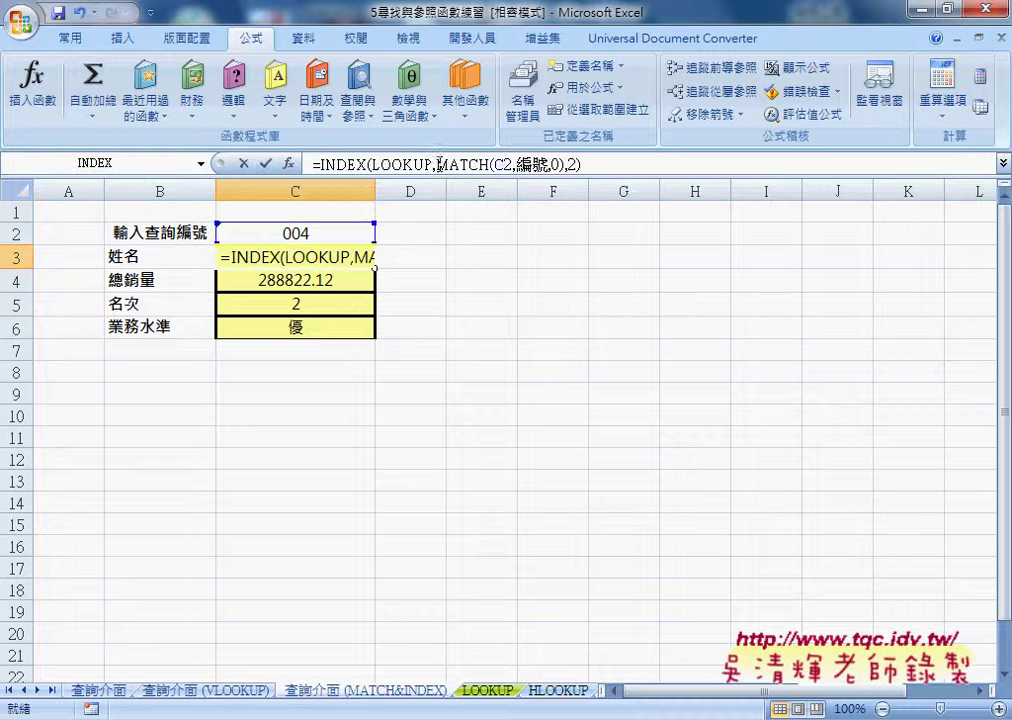
pyautogui.moveTo(436, 164); pyautogui.dragTo(565, 168)
pyautogui.click(289, 163)
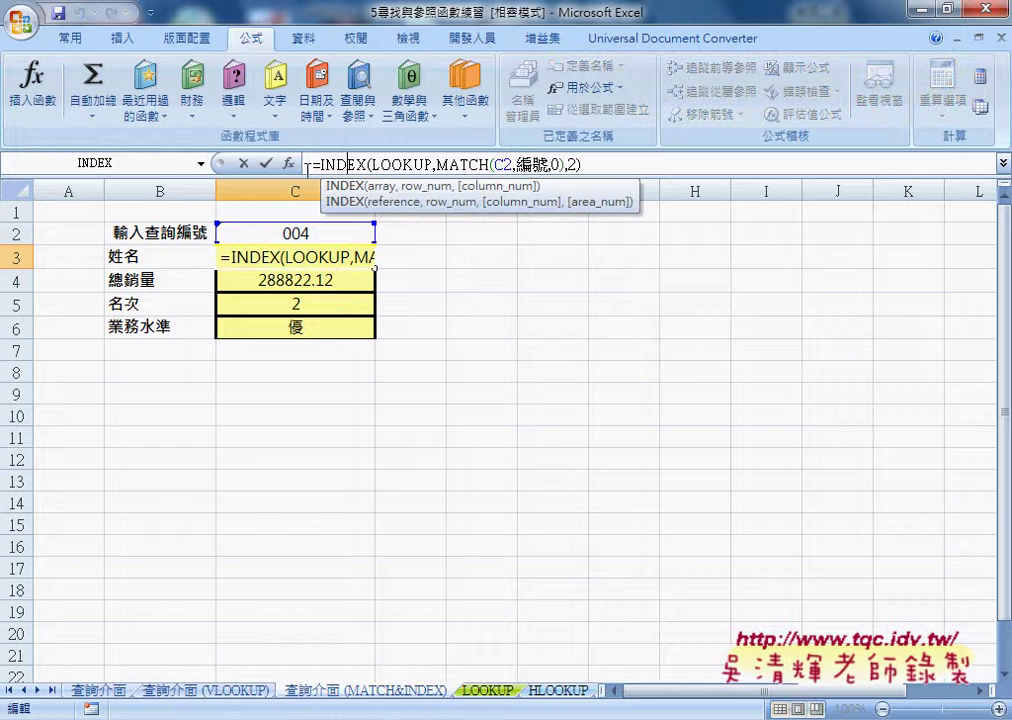
pyautogui.click(719, 350)
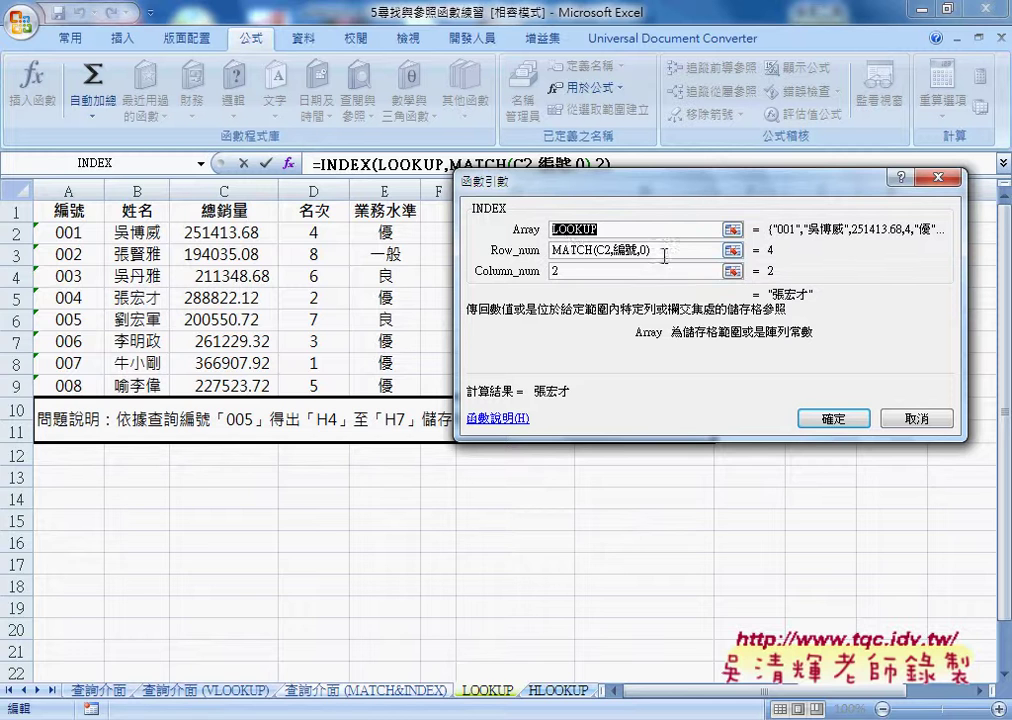
pyautogui.moveTo(715, 251); pyautogui.dragTo(552, 251)
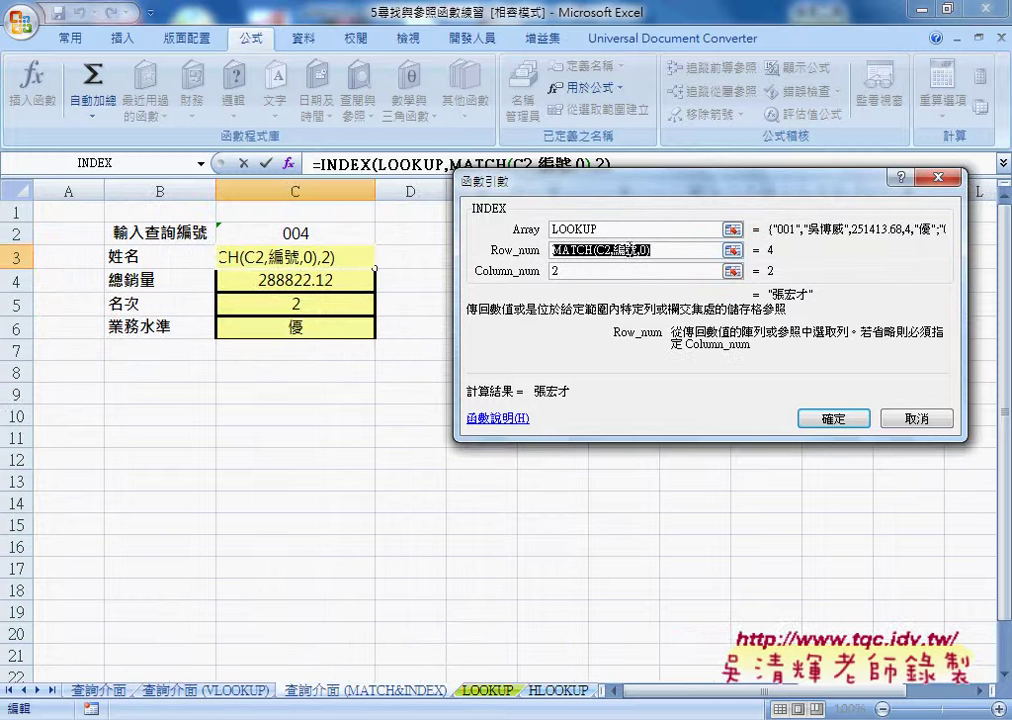
pyautogui.moveTo(644, 272); pyautogui.dragTo(551, 272)
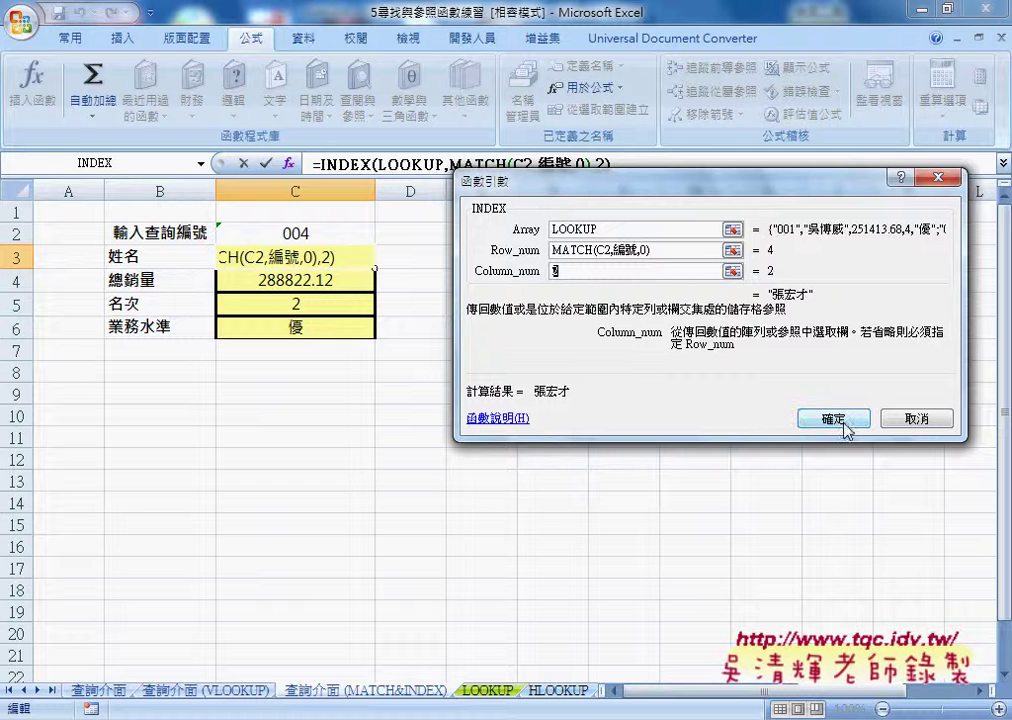
pyautogui.click(571, 271)
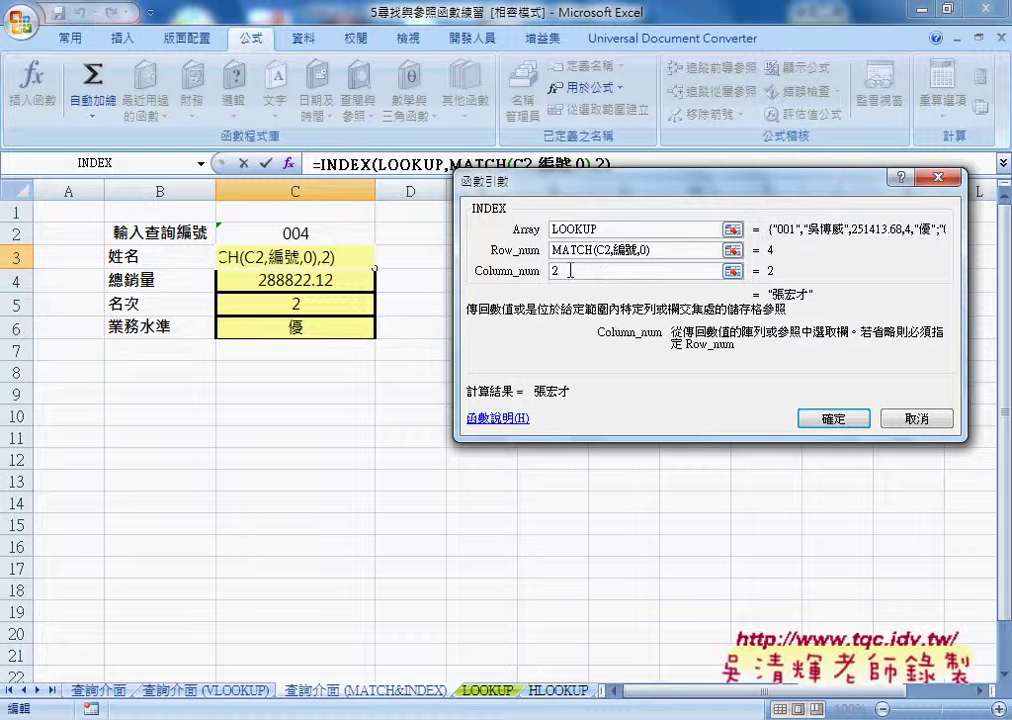